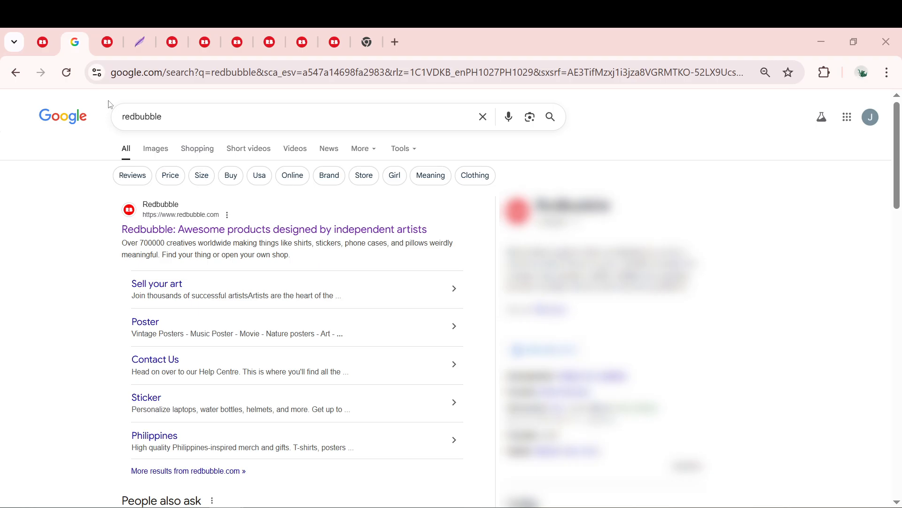
# - Look over the Redbubble home page, the Artist signup form and the artist dashboard
pyautogui.click(108, 42)
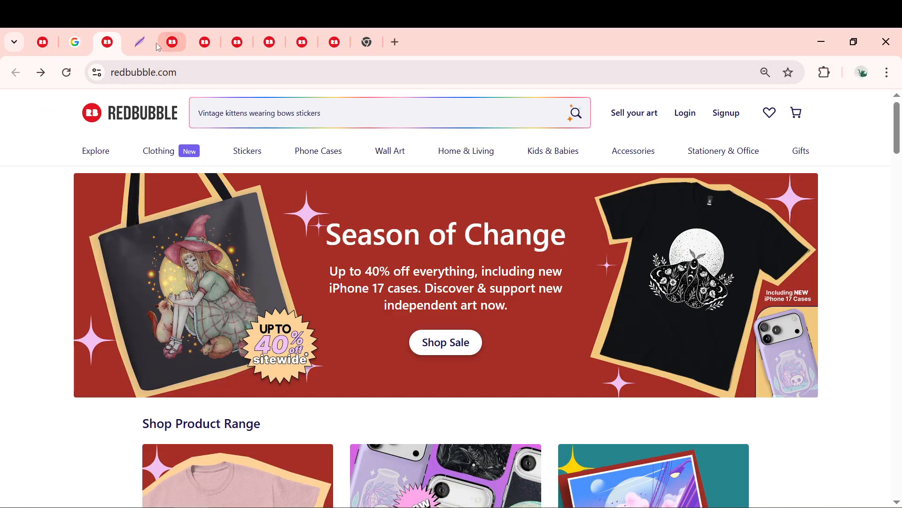
pyautogui.click(140, 42)
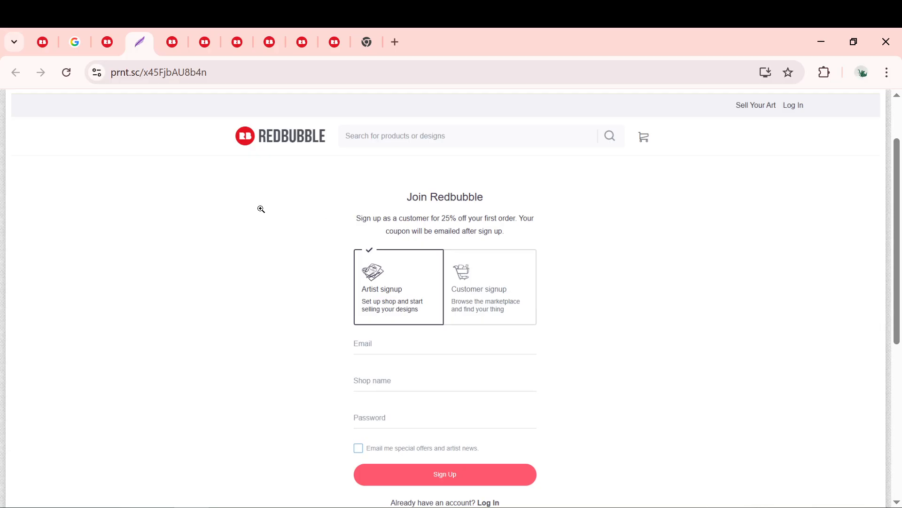
pyautogui.click(164, 46)
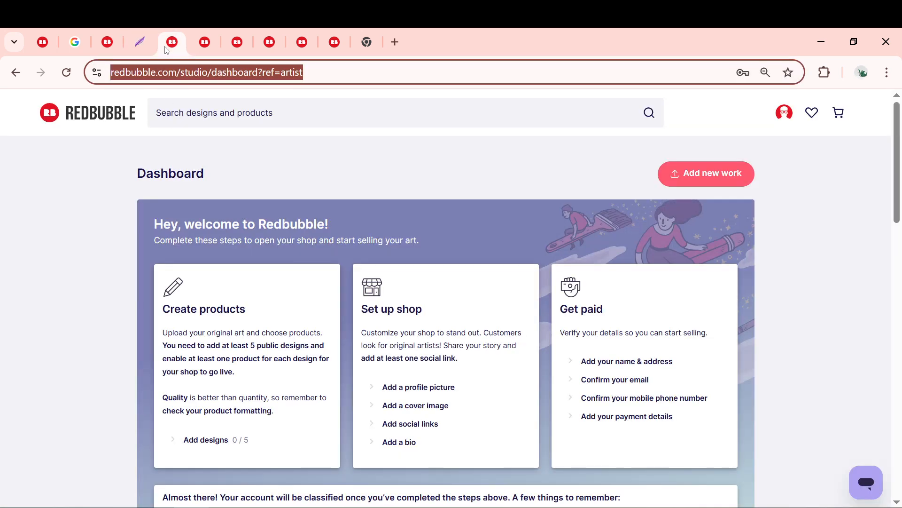
# - Review the account's profile settings and payment details pages, and return to the artist dashboard
pyautogui.click(199, 47)
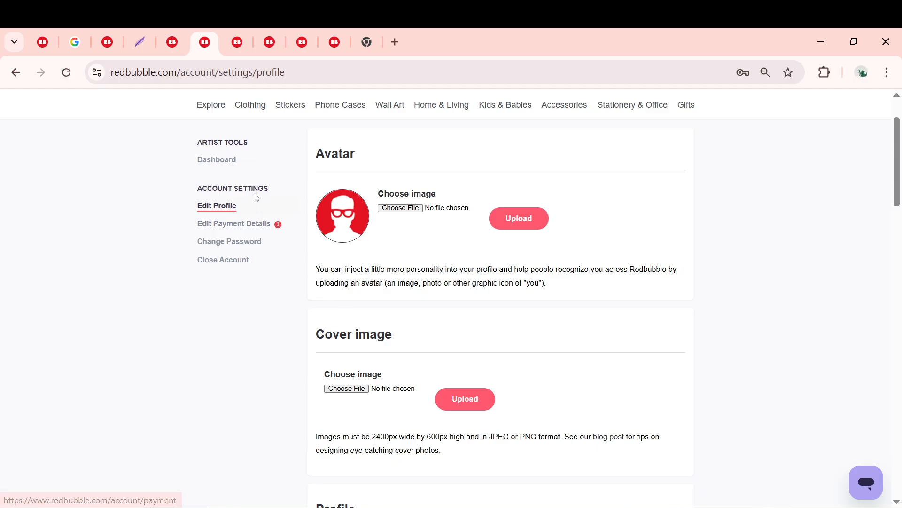
pyautogui.moveTo(247, 108)
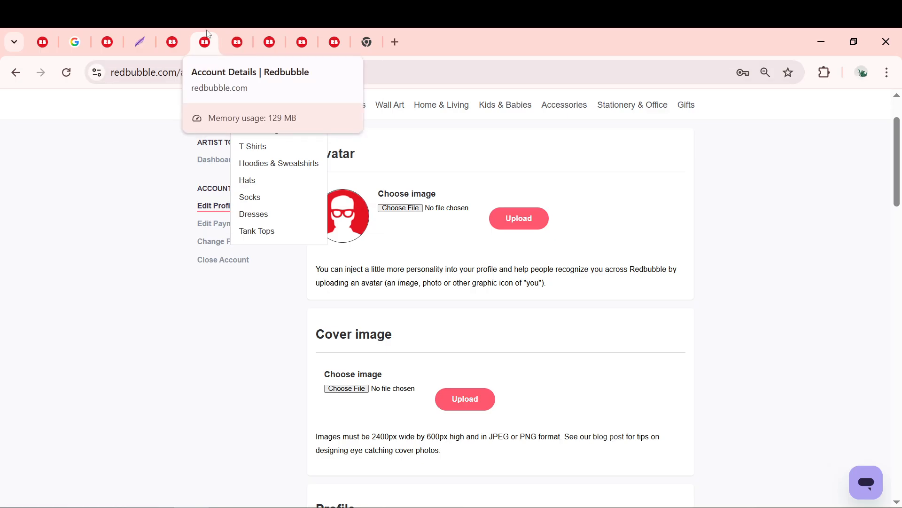
pyautogui.click(236, 34)
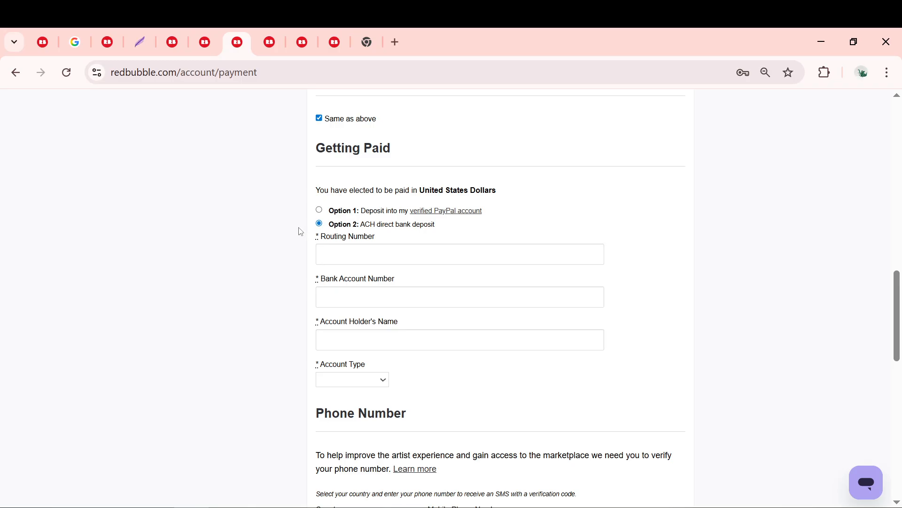
pyautogui.click(263, 40)
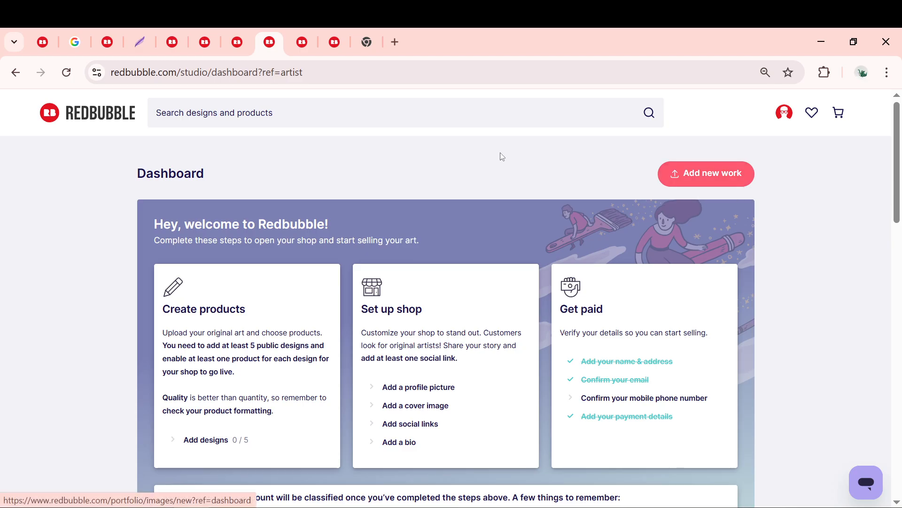
pyautogui.click(302, 43)
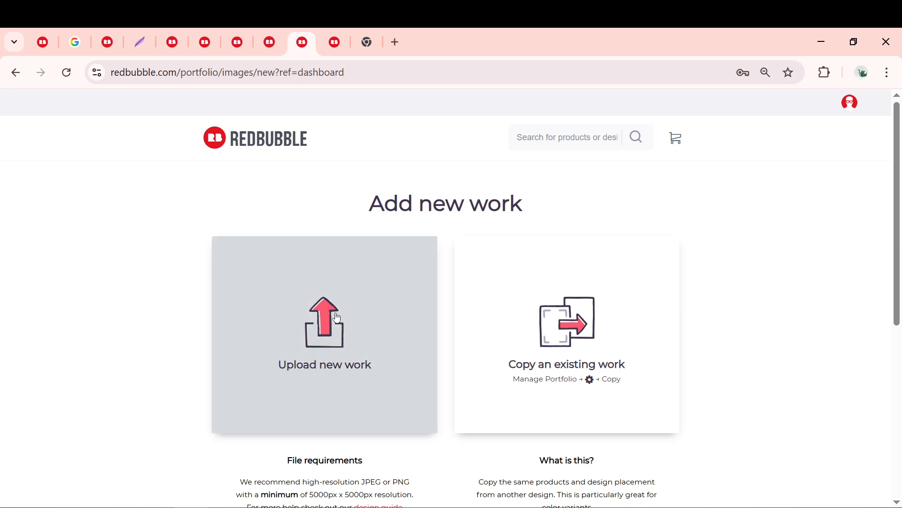
pyautogui.click(354, 297)
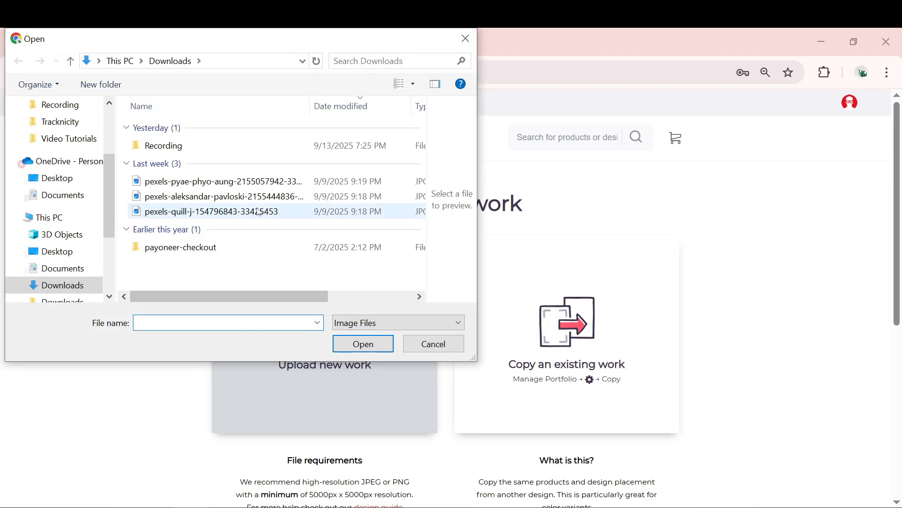
pyautogui.click(218, 197)
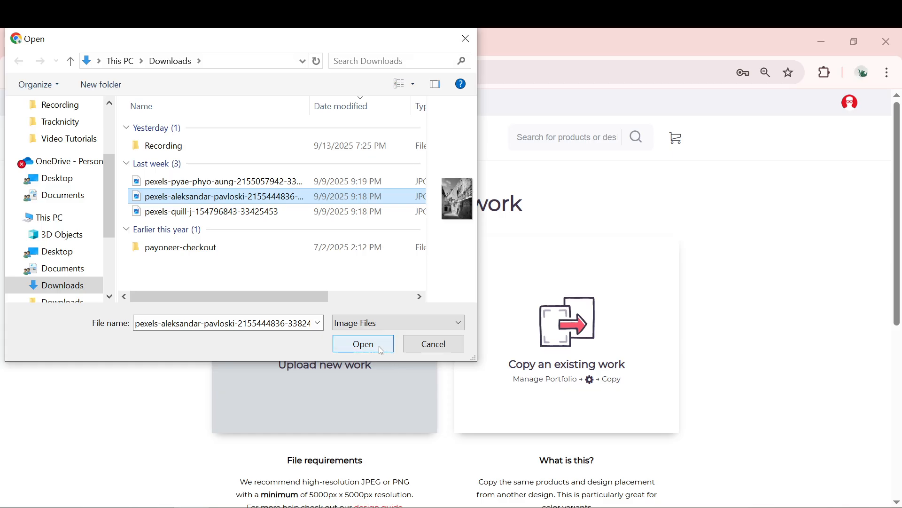
pyautogui.click(456, 344)
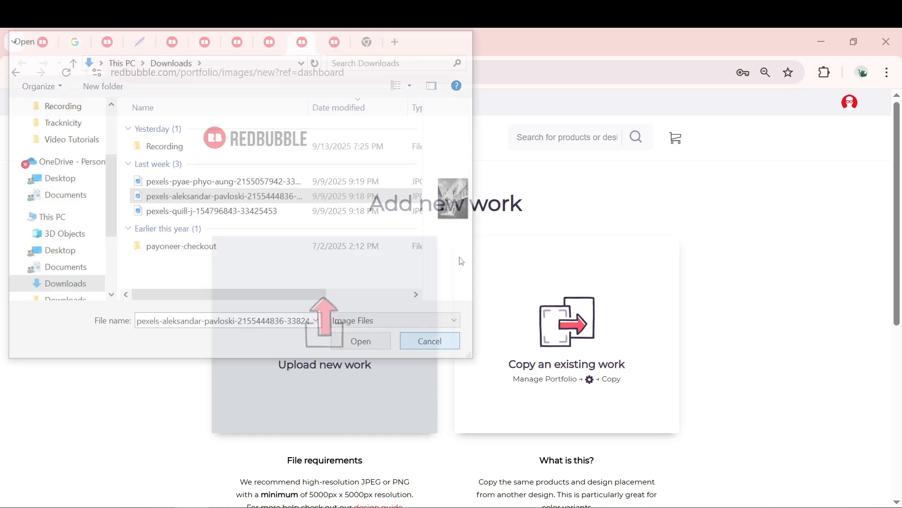
# - Switch to the Add new work form with the uploaded photo and check its Title and Tags fields
pyautogui.click(332, 51)
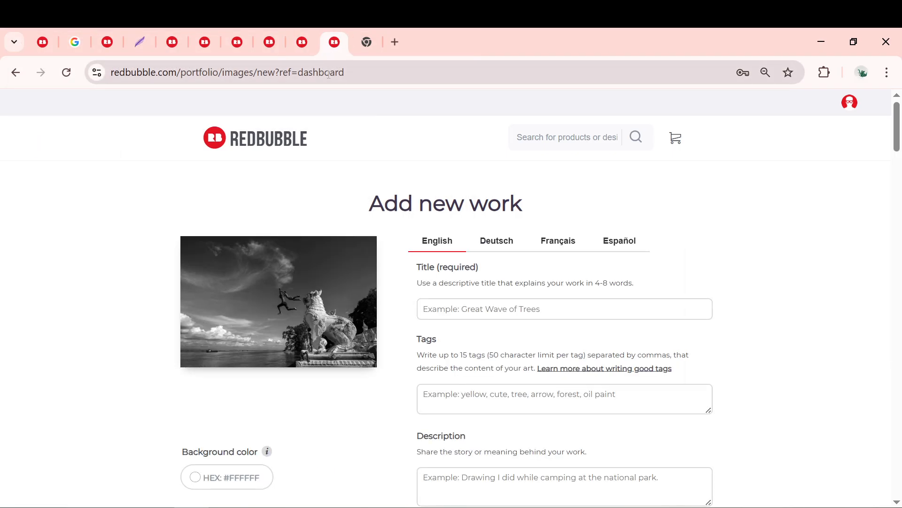
pyautogui.click(468, 312)
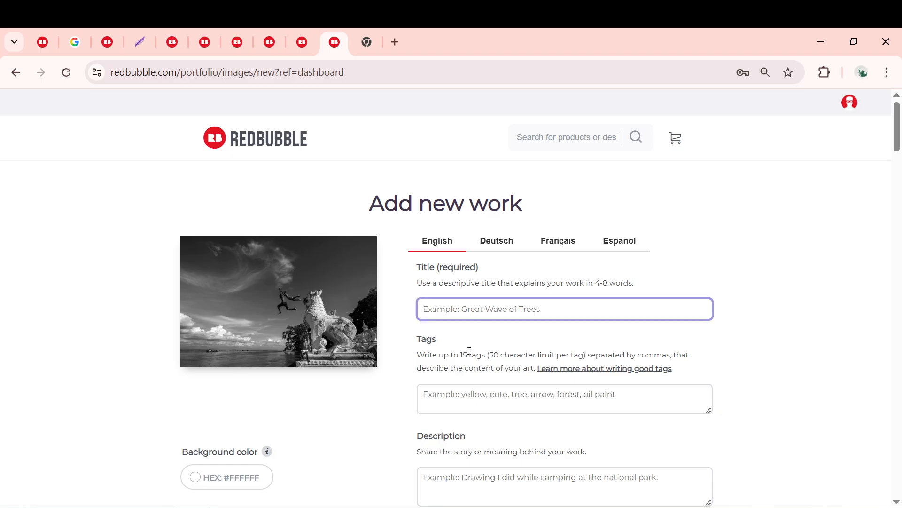
pyautogui.click(476, 392)
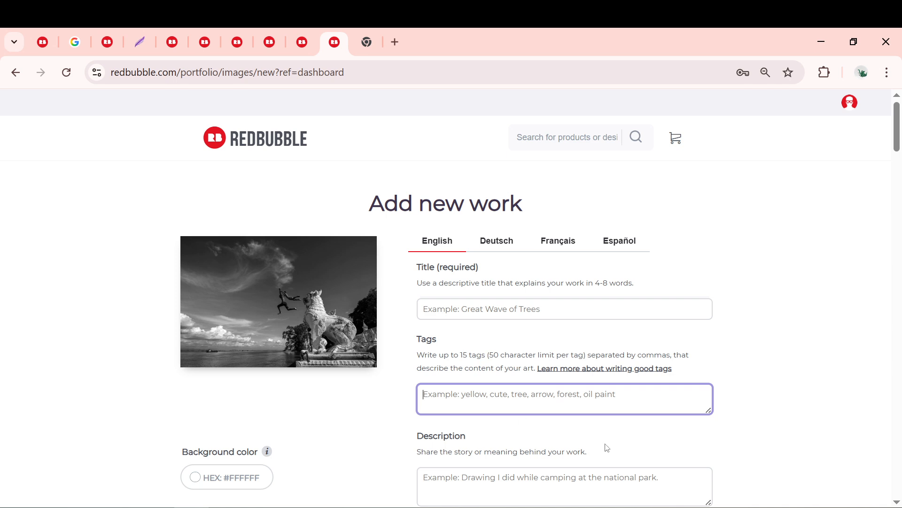
# - Examine the Product Previews to see which product types are enabled for the uploaded photo
pyautogui.scroll(-4, 732, 433)
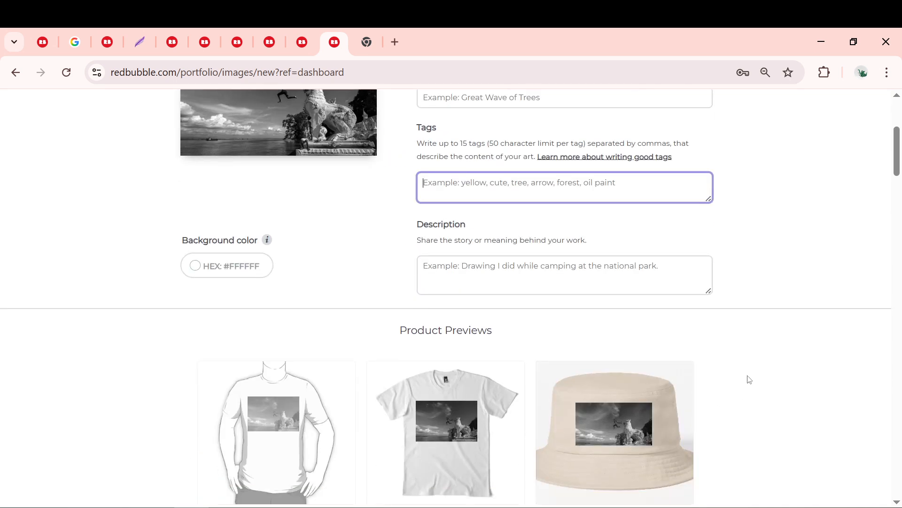
pyautogui.scroll(-1, 752, 368)
pyautogui.scroll(-2, 752, 368)
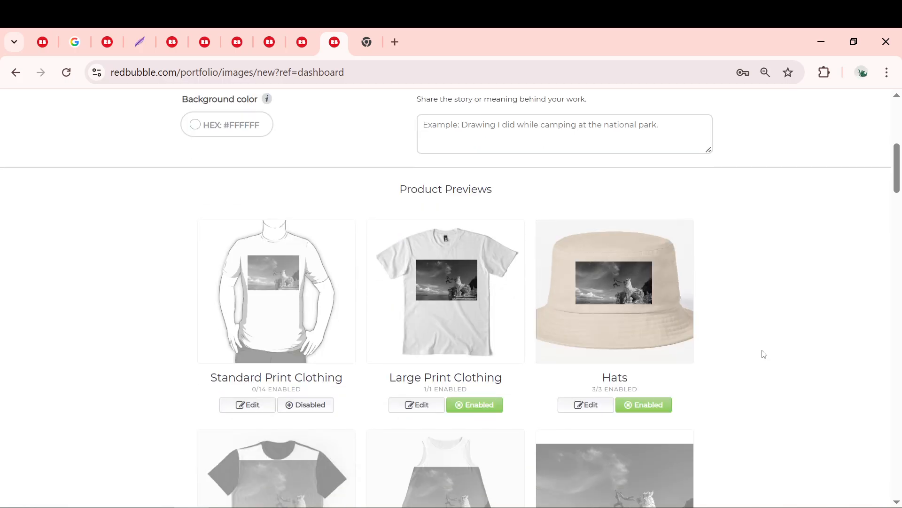
pyautogui.scroll(-2, 776, 309)
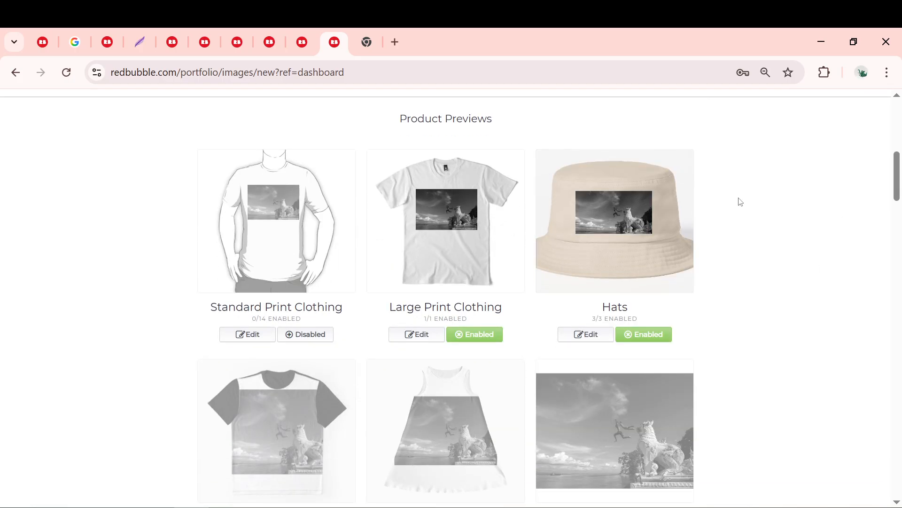
pyautogui.scroll(-5, 723, 244)
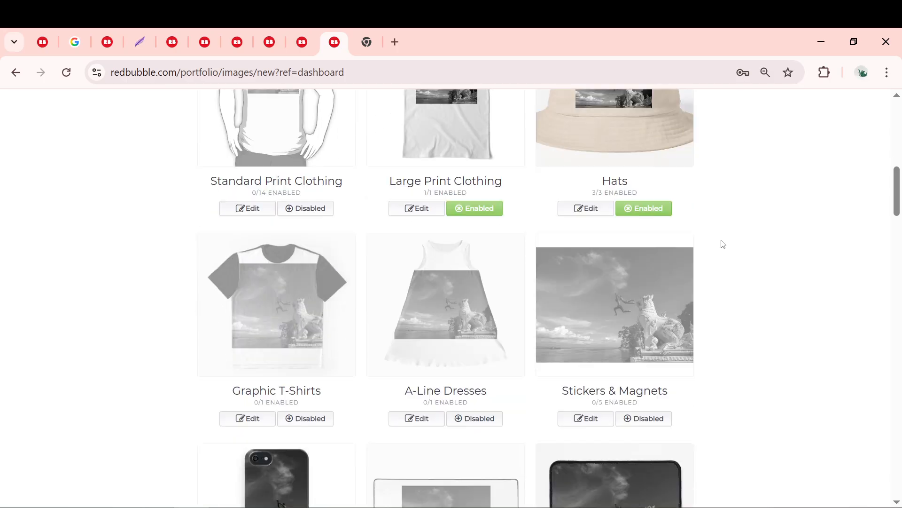
pyautogui.scroll(-2, 723, 244)
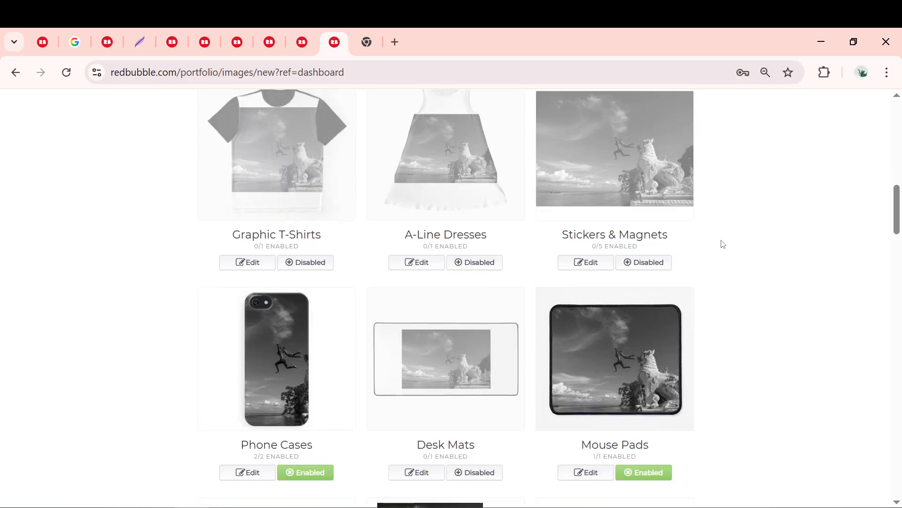
pyautogui.scroll(-2, 753, 271)
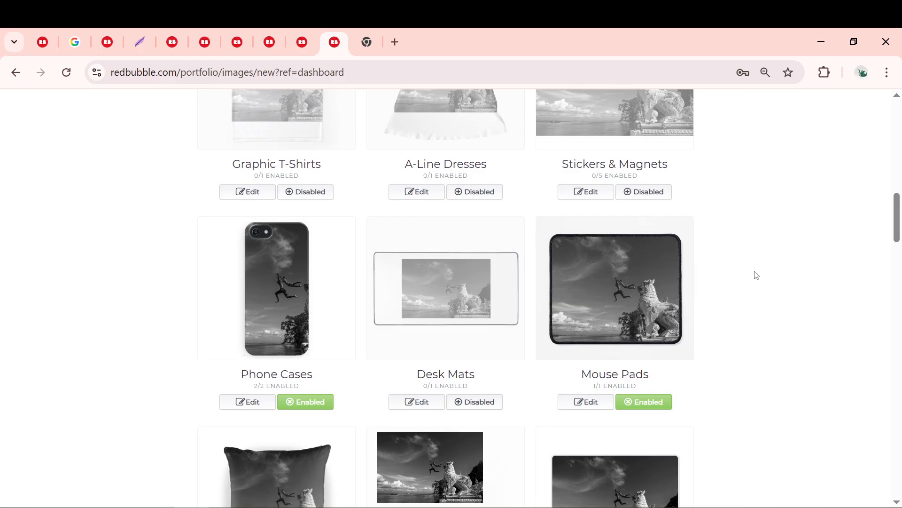
pyautogui.scroll(-2, 755, 285)
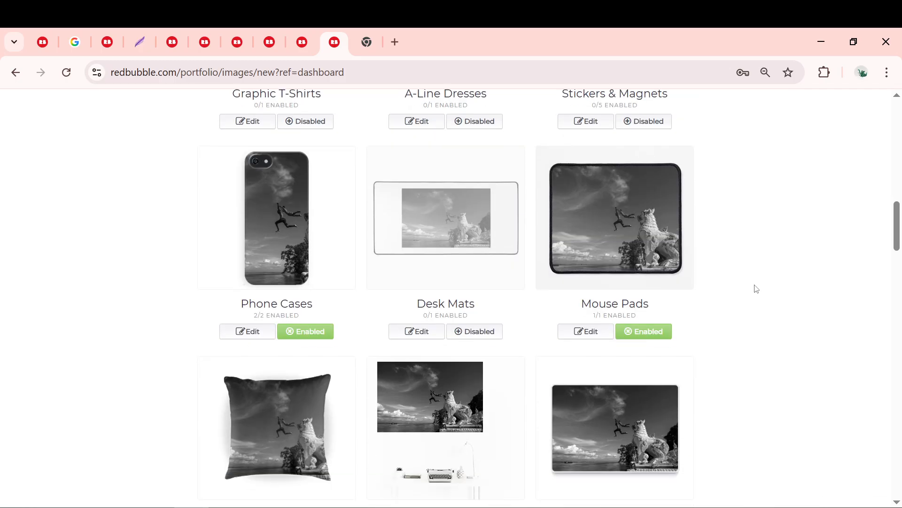
pyautogui.scroll(-4, 751, 310)
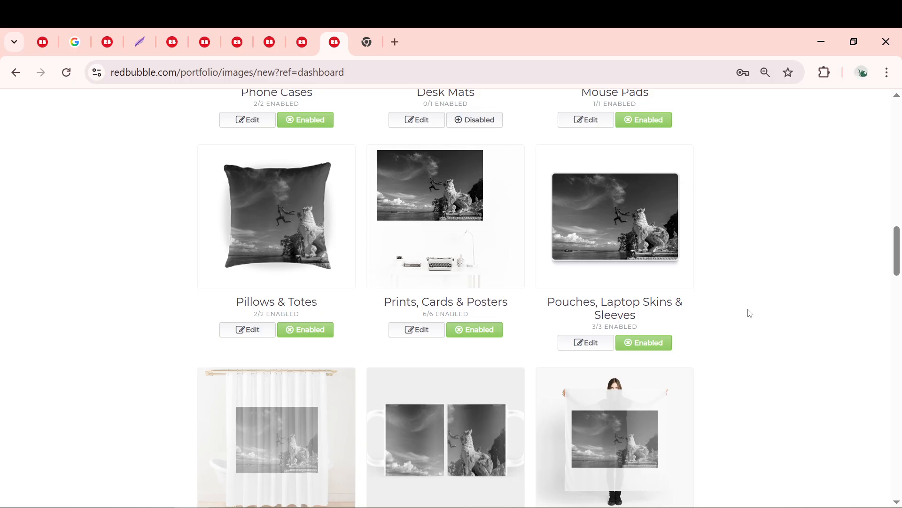
pyautogui.scroll(5, 758, 294)
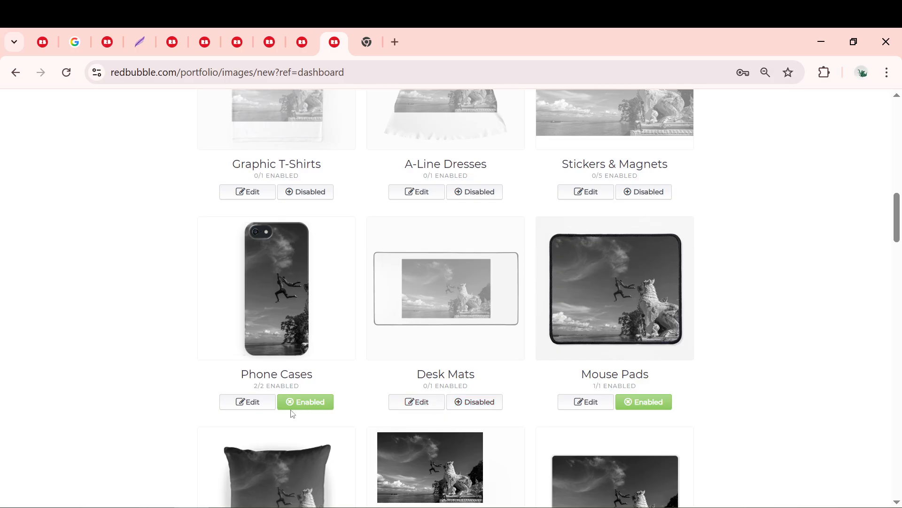
# - Open the Phone Cases product for editing and examine its image placement, scale, background and pattern settings
pyautogui.click(254, 405)
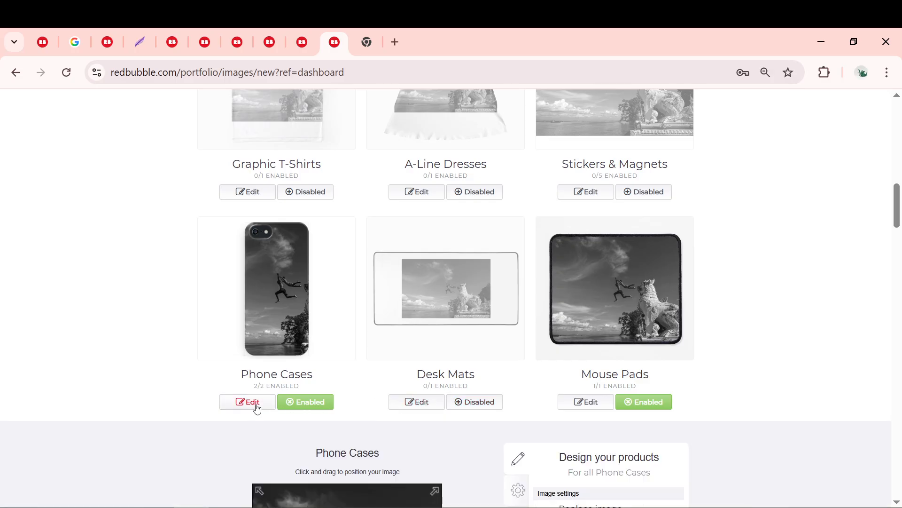
pyautogui.scroll(-5, 358, 395)
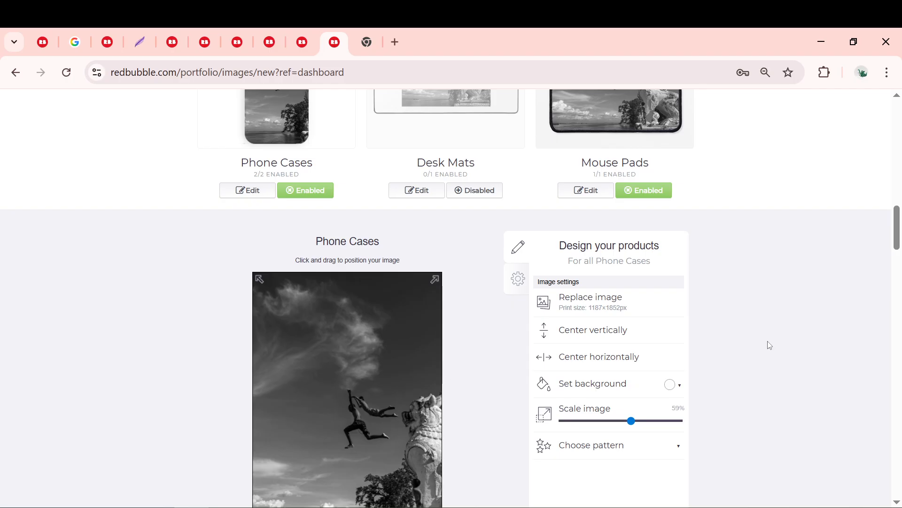
pyautogui.scroll(-4, 688, 390)
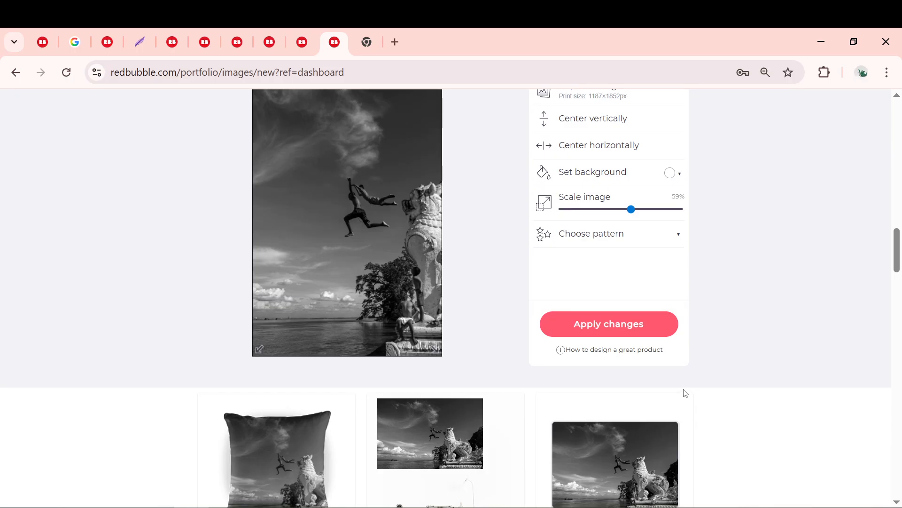
pyautogui.scroll(3, 685, 393)
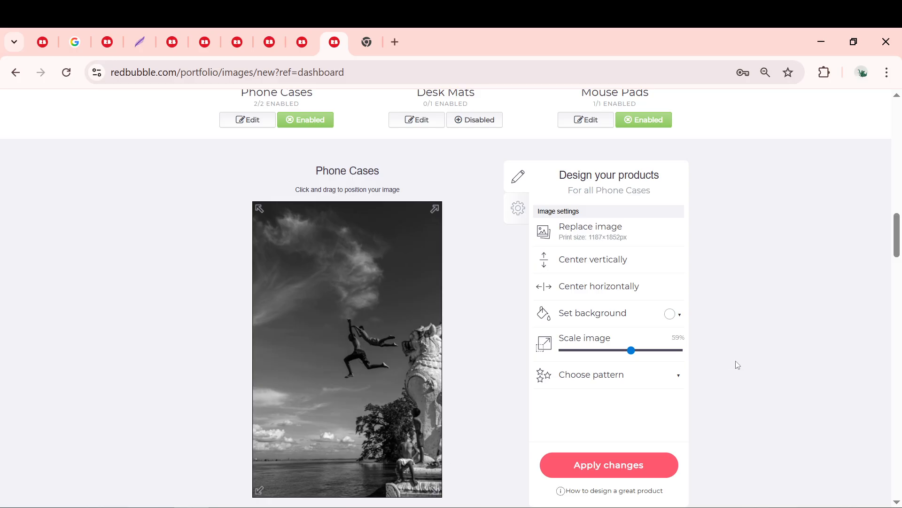
# - Examine the remaining product previews below the Phone Cases editor, from Pillows & Totes onward
pyautogui.scroll(-5, 738, 365)
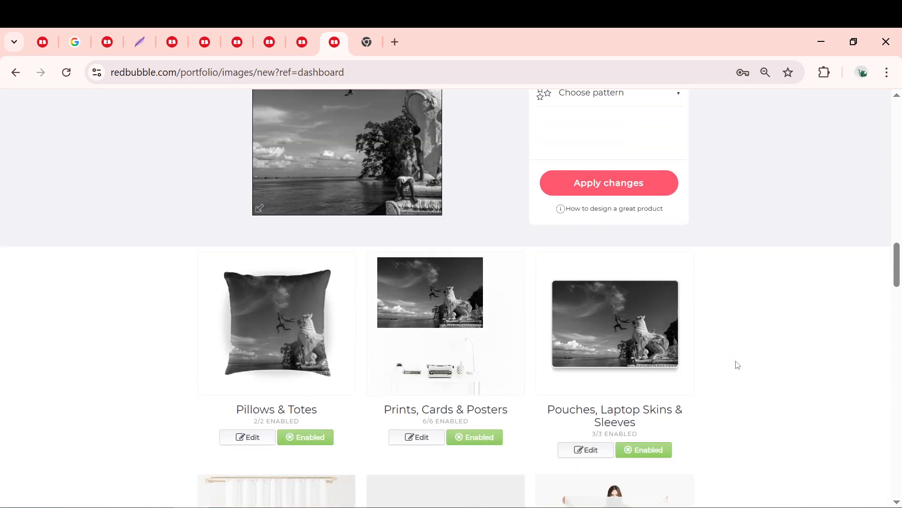
pyautogui.scroll(-5, 738, 365)
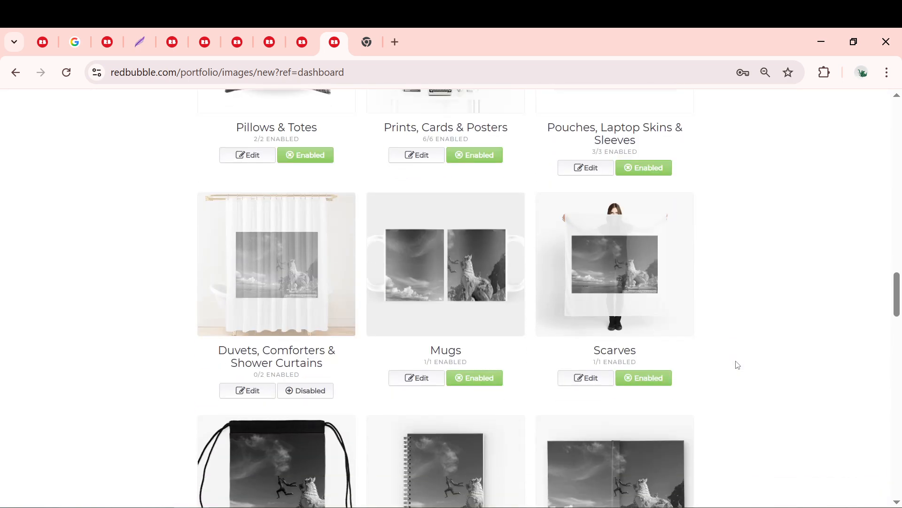
pyautogui.scroll(-6, 738, 366)
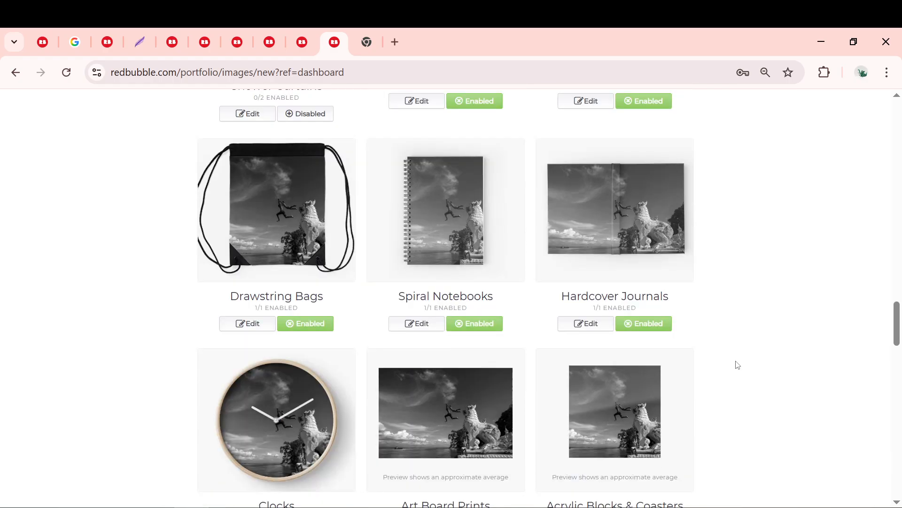
pyautogui.scroll(-5, 738, 365)
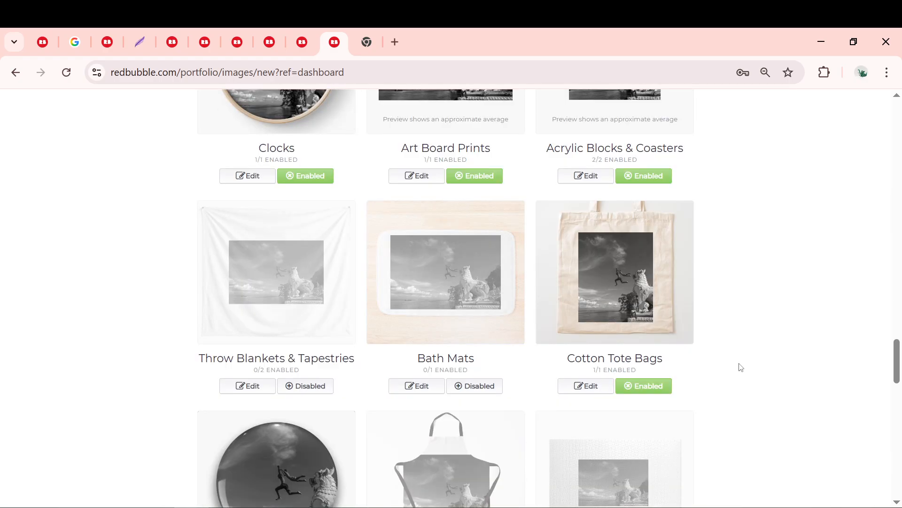